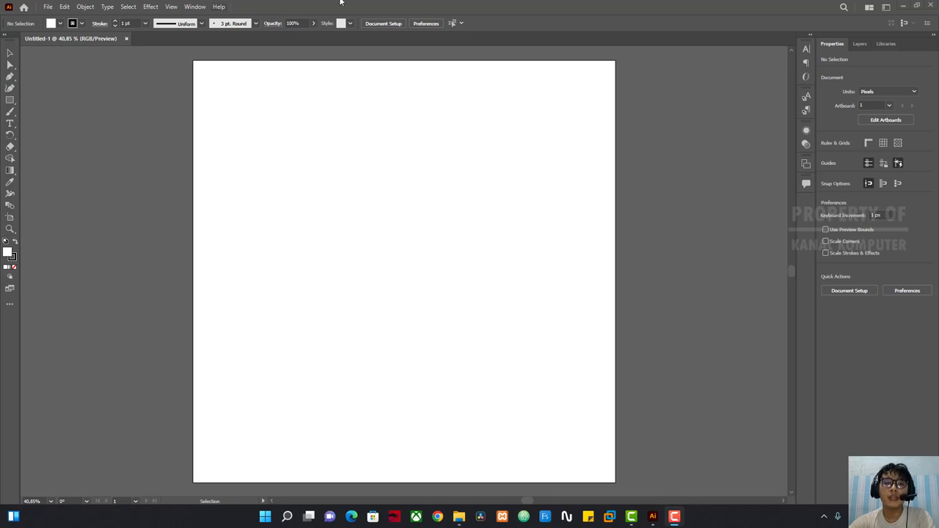
Open the Rectangle Tool flyout to reveal the other shape tools on the blank artboard.
click(13, 103)
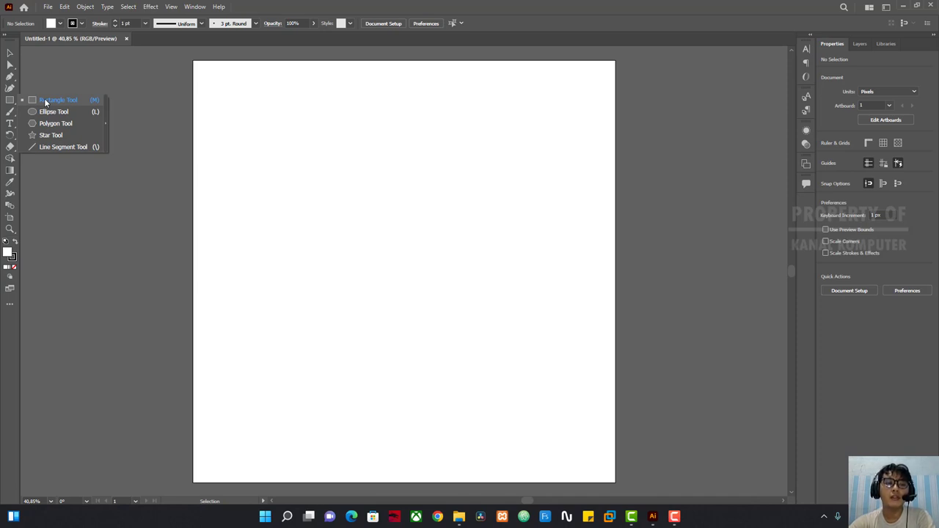
Draw a hexagon about 415 × 478 px with the Polygon Tool and center it on the artboard.
click(53, 125)
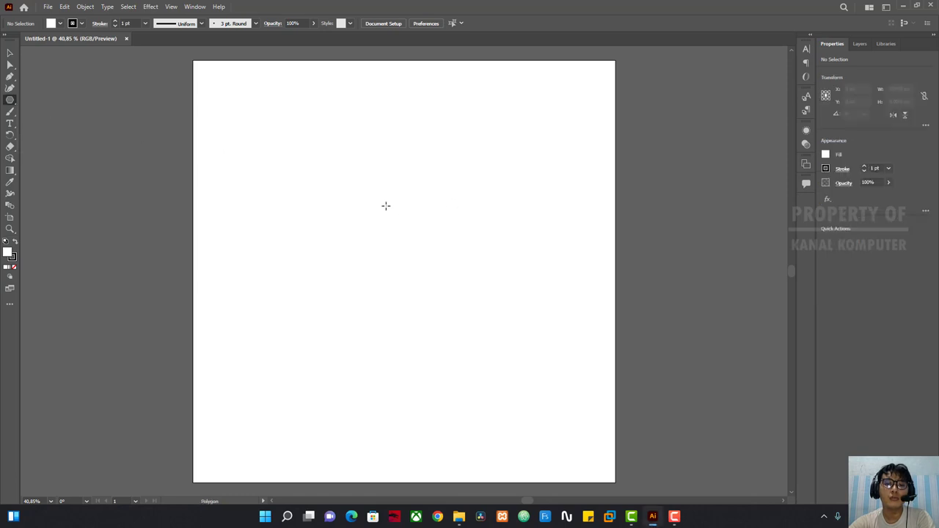
drag(309, 171, 394, 213)
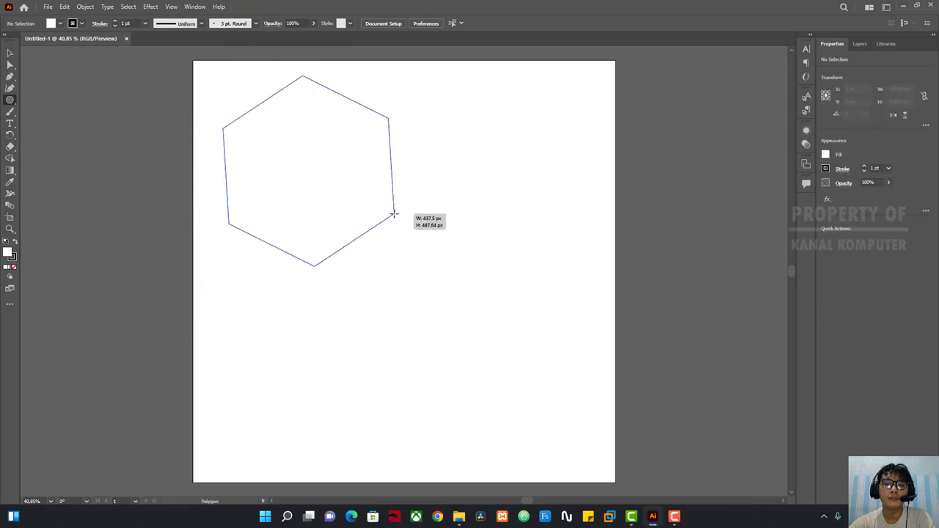
drag(394, 213, 390, 218)
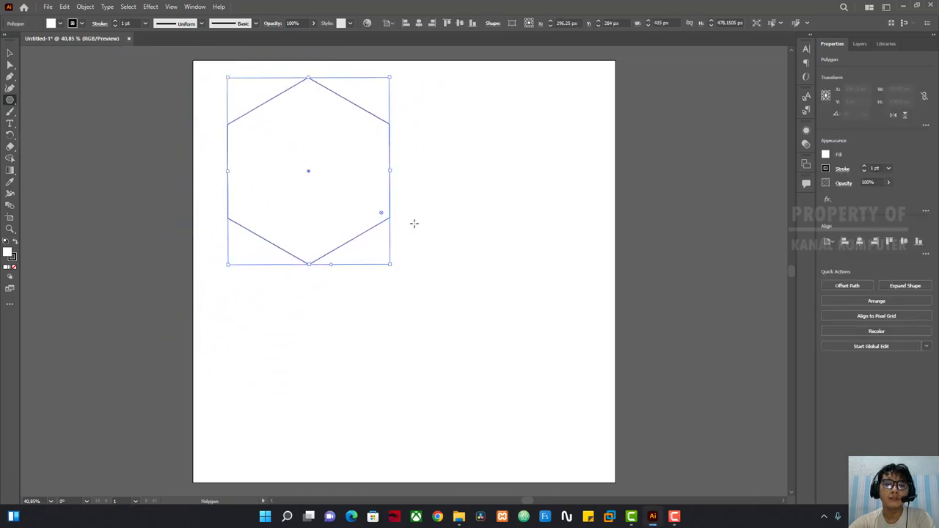
click(10, 53)
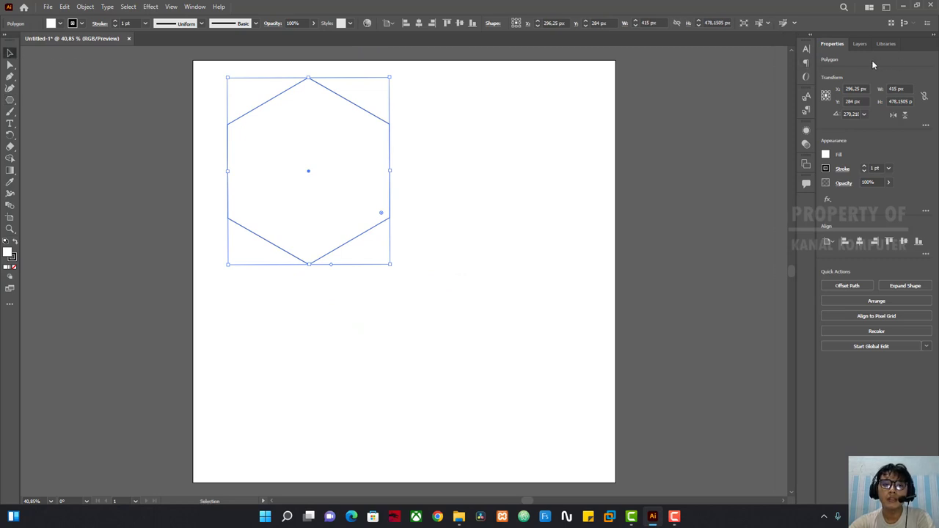
drag(304, 90, 404, 149)
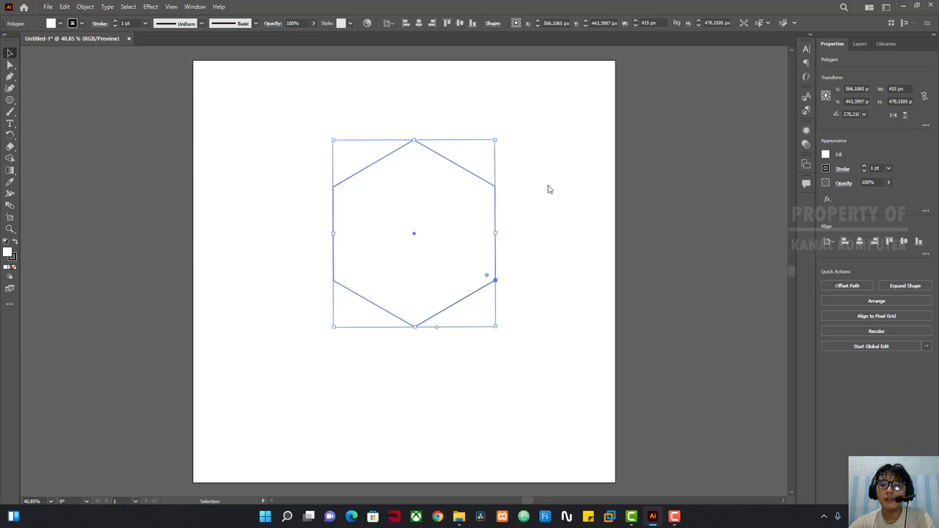
Give the hexagon an RGB Yellow fill from the Properties panel's Fill swatches.
click(826, 156)
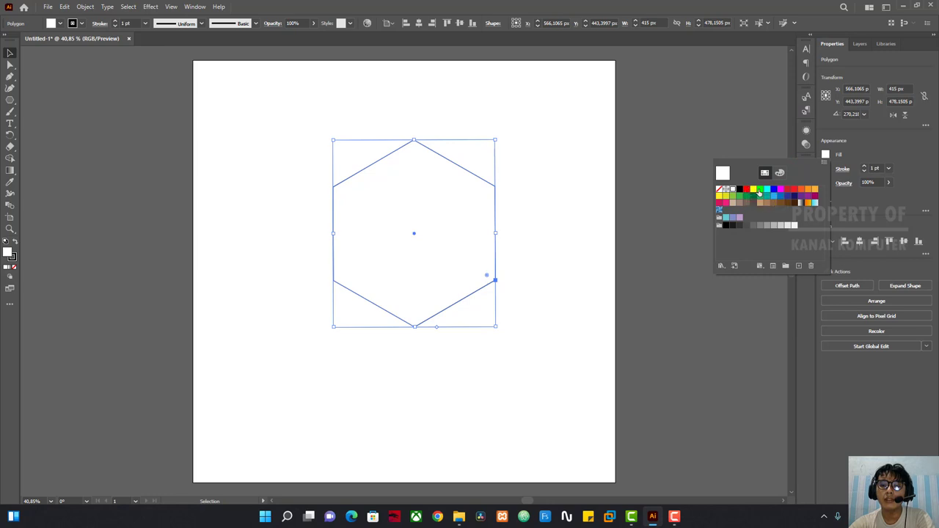
click(752, 192)
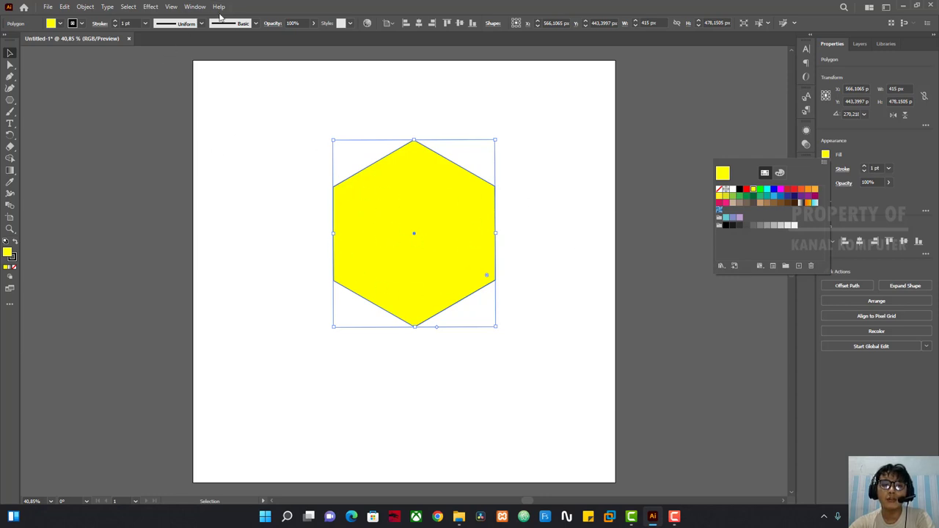
right_click(834, 157)
click(854, 151)
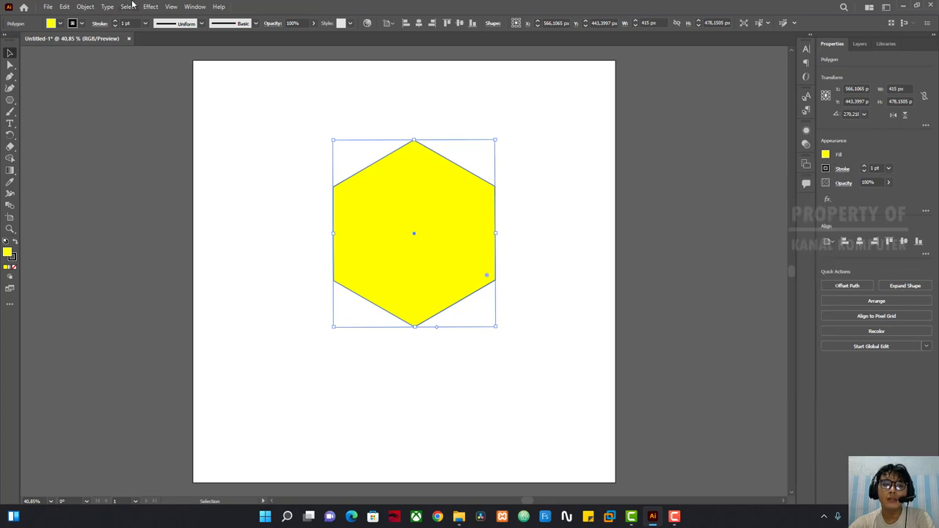
Set the hexagon's fill to RGB Blue from the Control bar, after trying green and cyan.
click(61, 24)
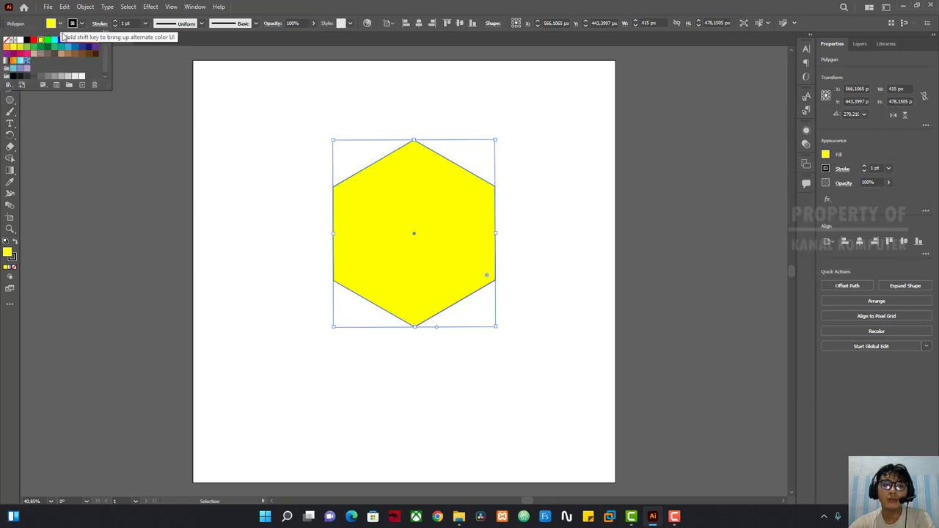
scroll(105, 56, down, 1)
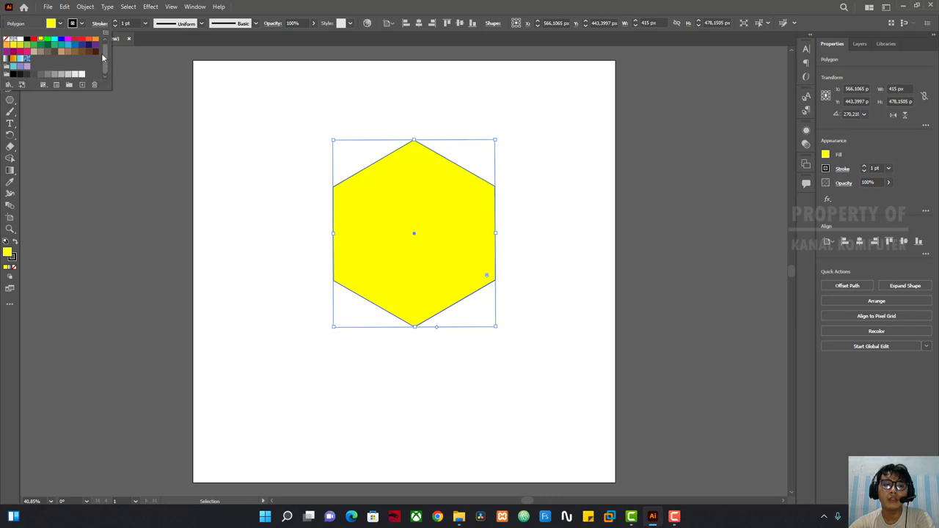
scroll(105, 55, up, 1)
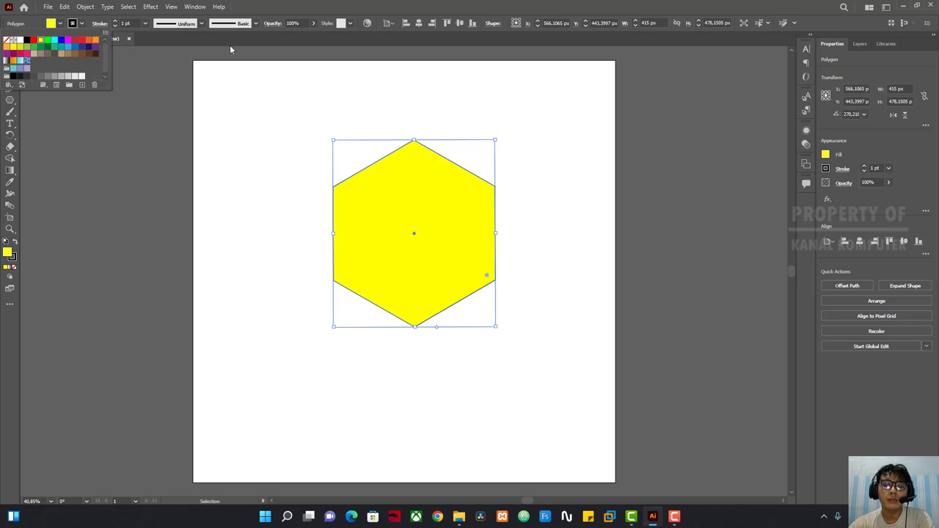
click(48, 40)
click(52, 41)
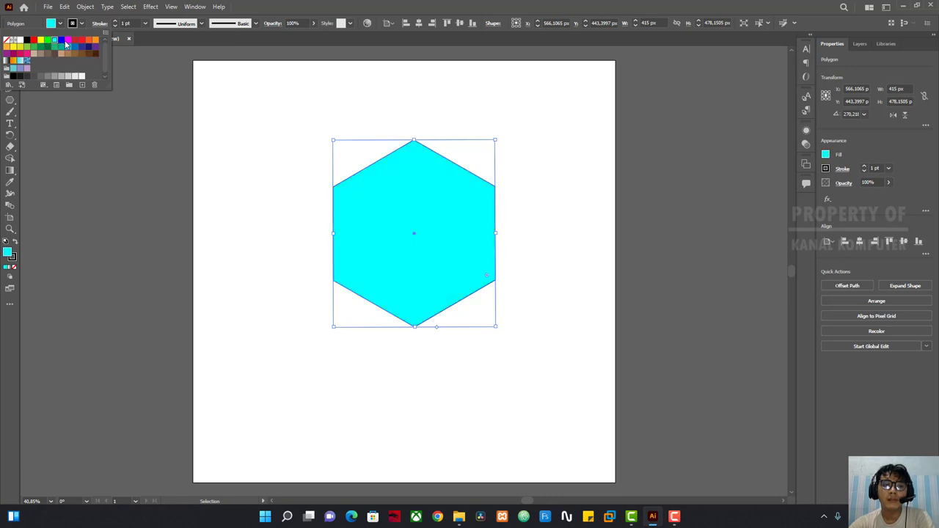
click(63, 41)
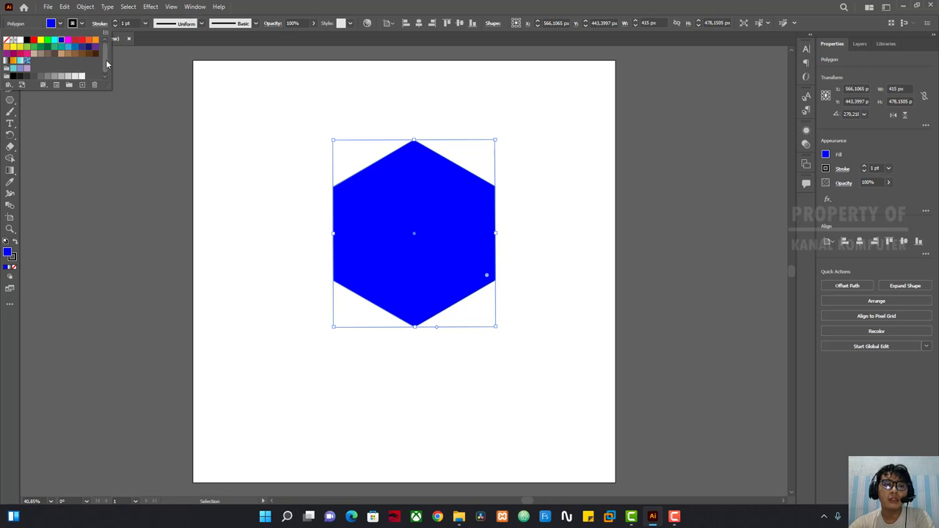
scroll(106, 65, down, 1)
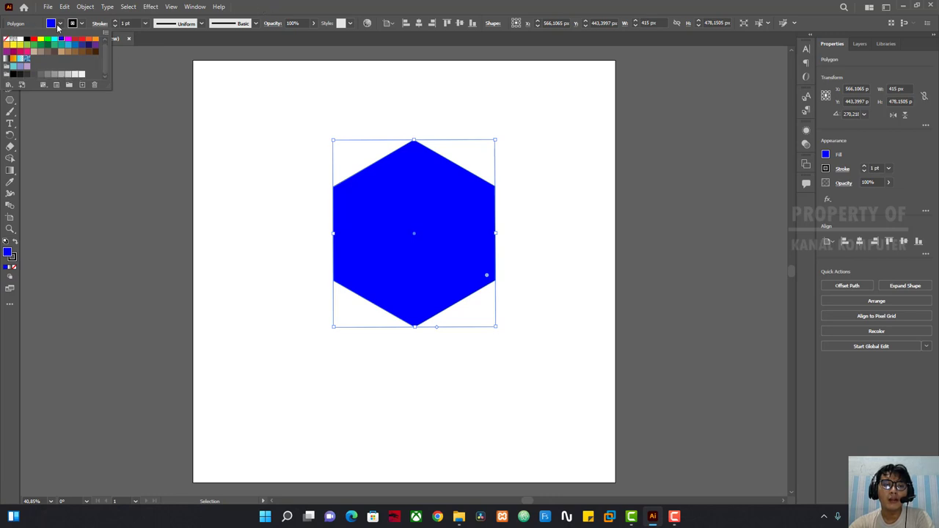
click(330, 6)
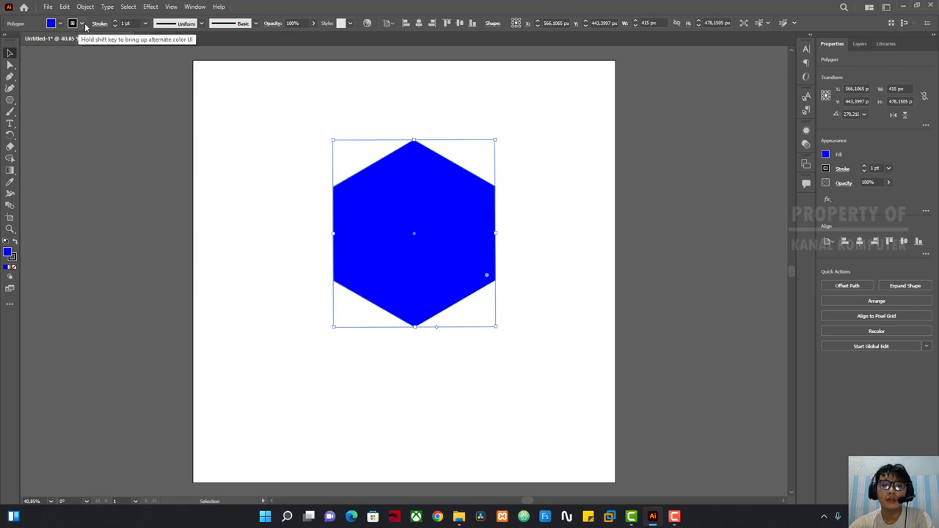
click(82, 24)
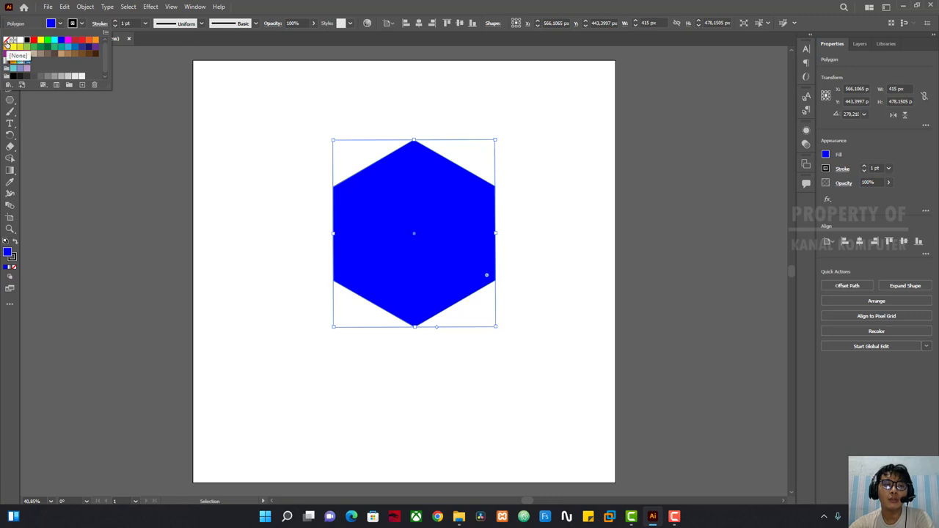
click(7, 43)
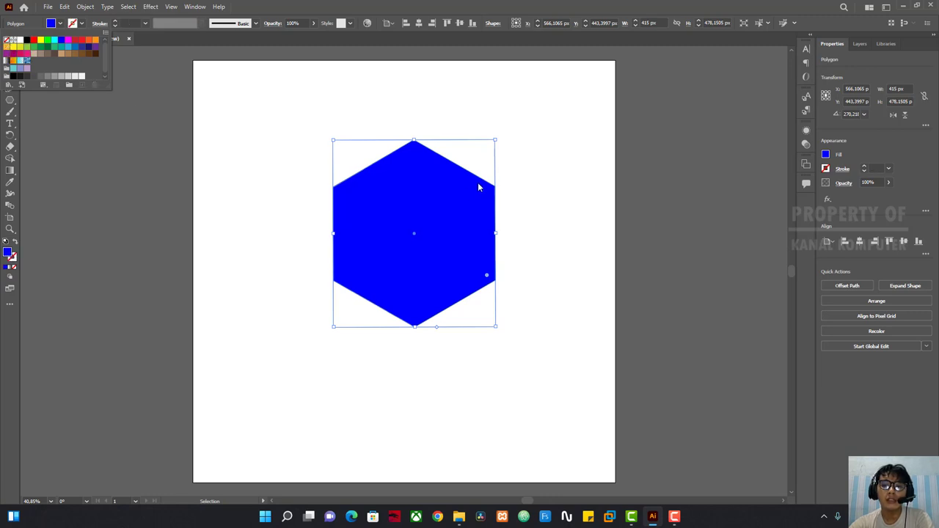
click(886, 151)
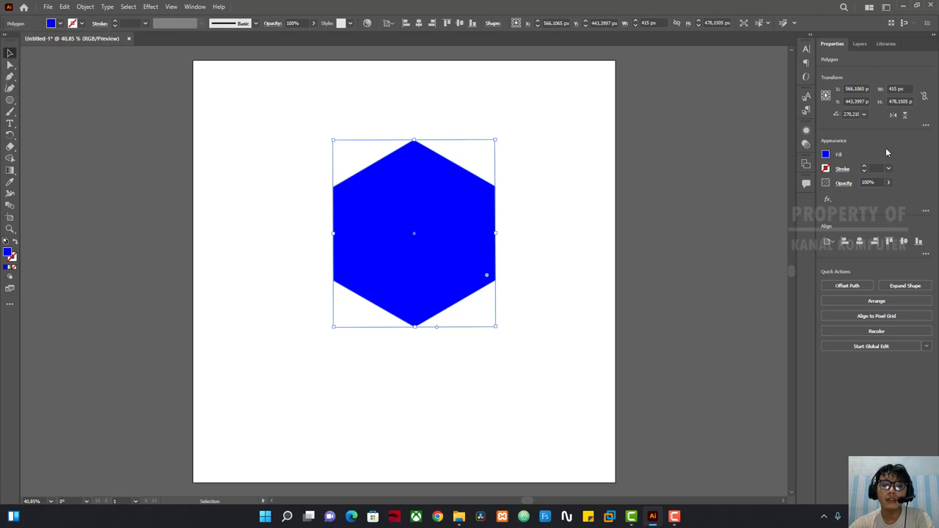
click(80, 24)
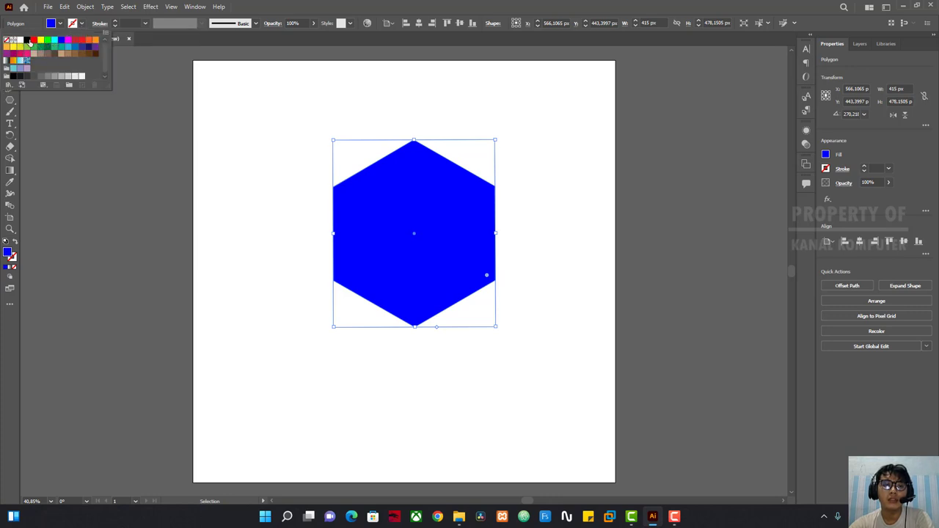
click(28, 43)
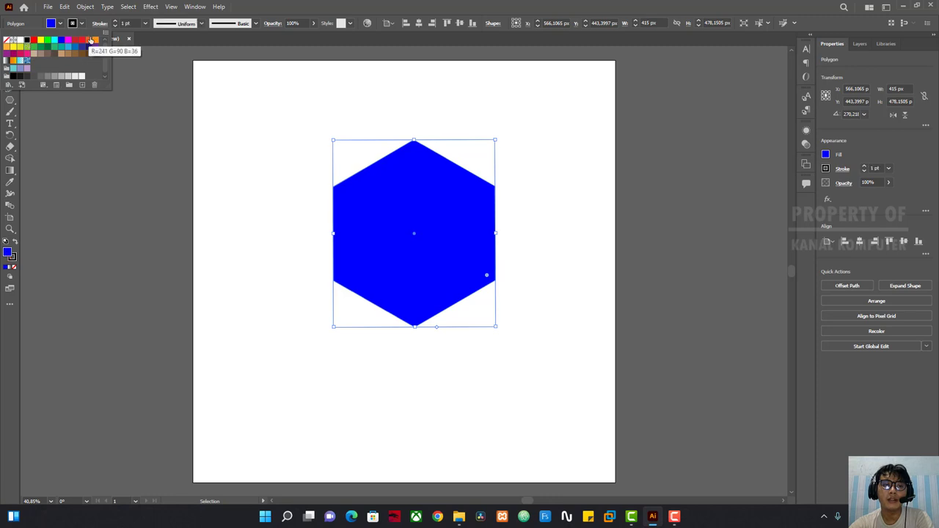
Set the hexagon's stroke weight to 20 pt, after trying 6 pt, then reselect it.
click(145, 24)
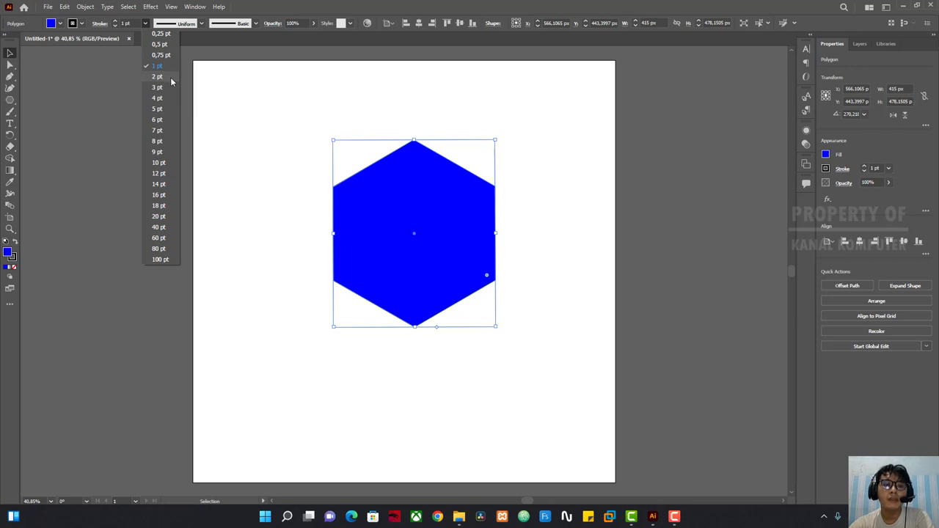
click(158, 119)
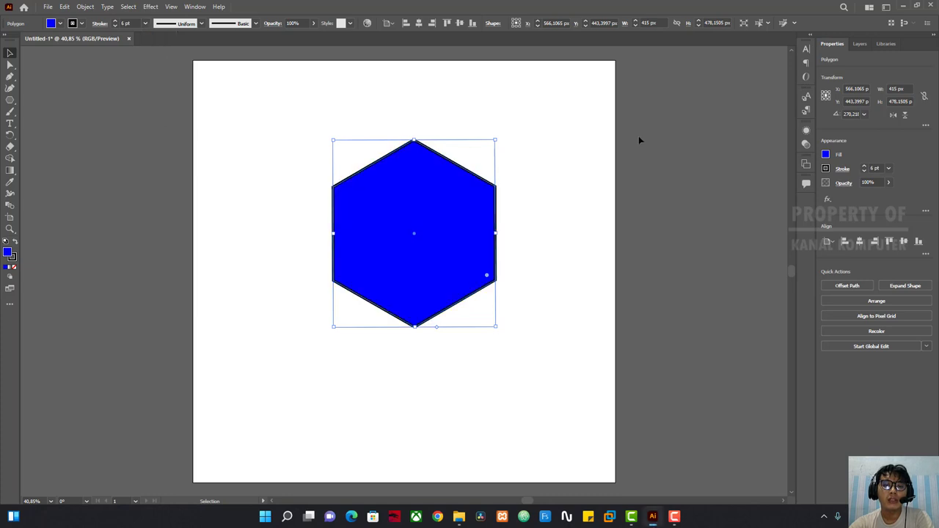
click(145, 23)
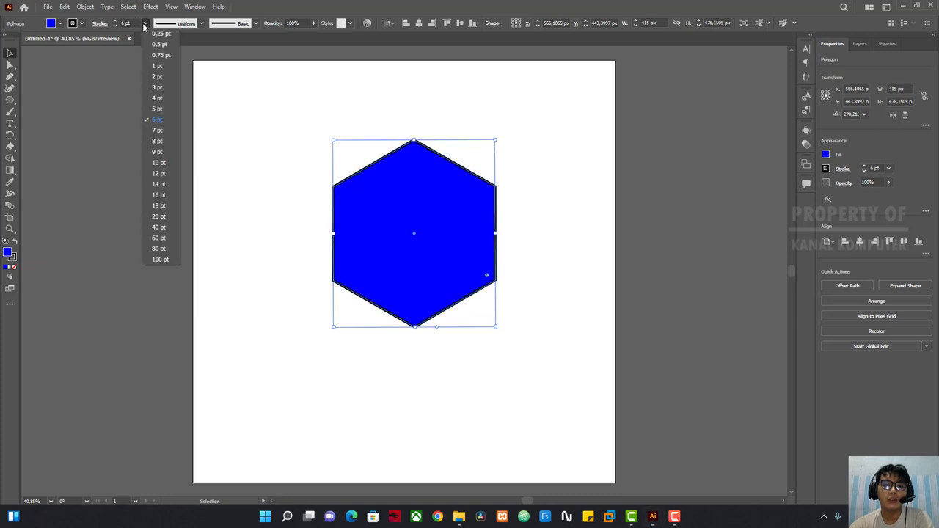
key(Escape)
click(161, 216)
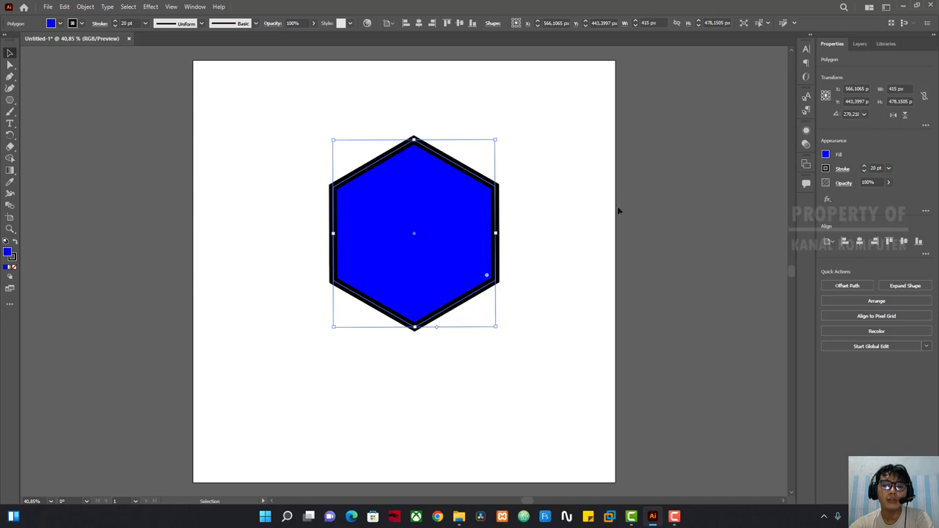
click(690, 205)
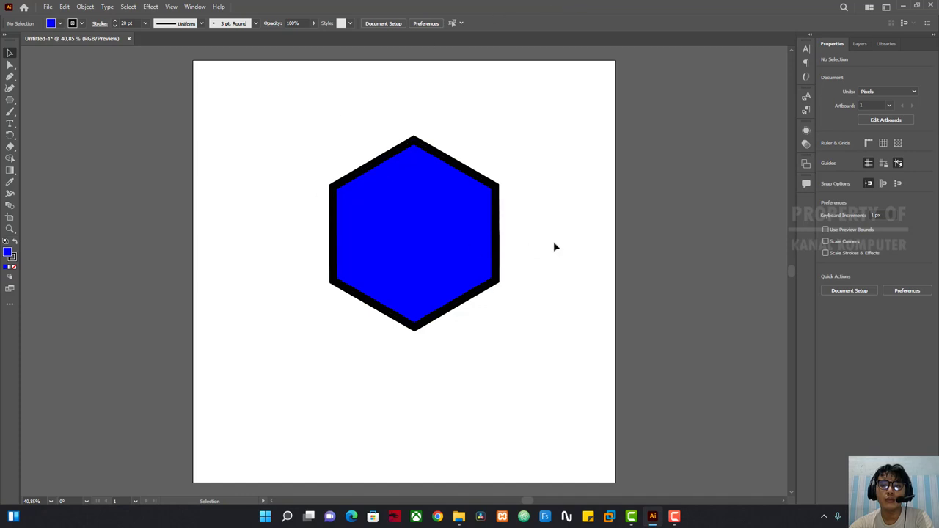
click(410, 197)
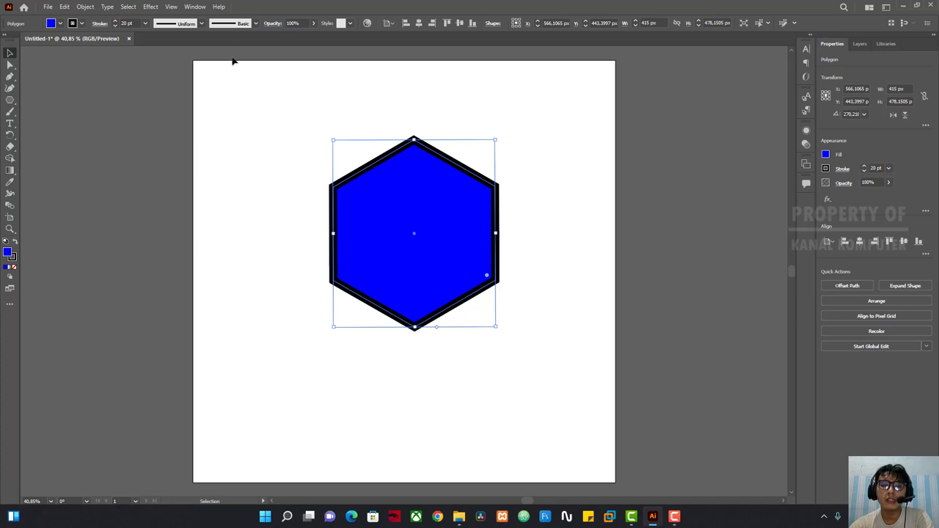
Replace the solid blue fill with the blue swirl pattern swatch, after trying Gold Dust.
click(63, 23)
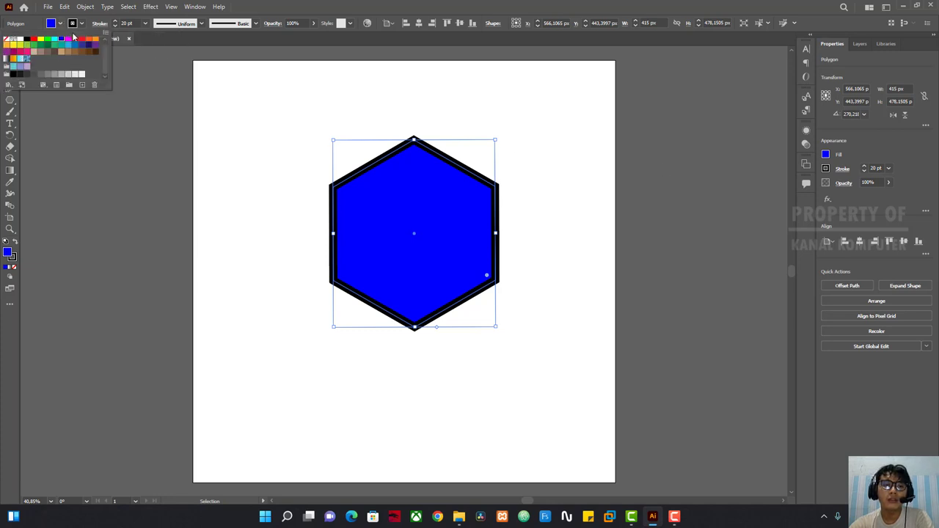
scroll(107, 57, up, 1)
scroll(108, 53, up, 1)
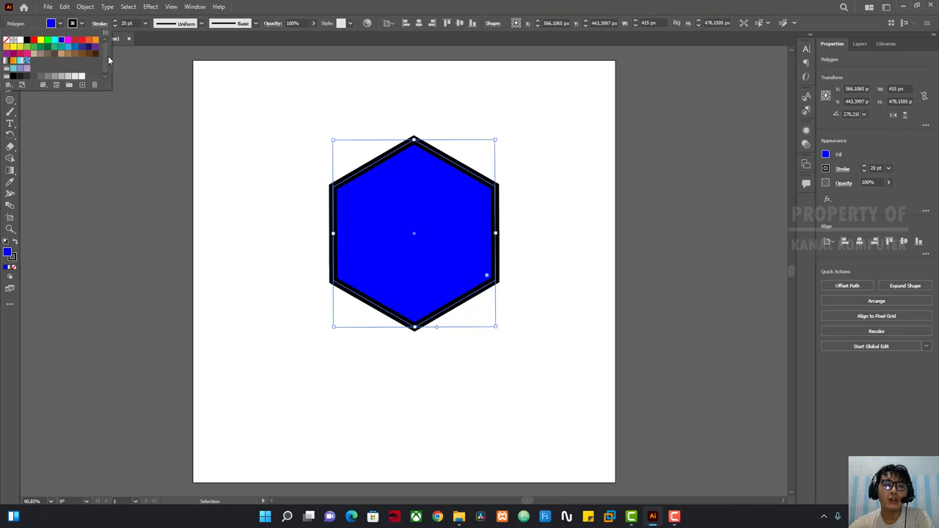
click(14, 61)
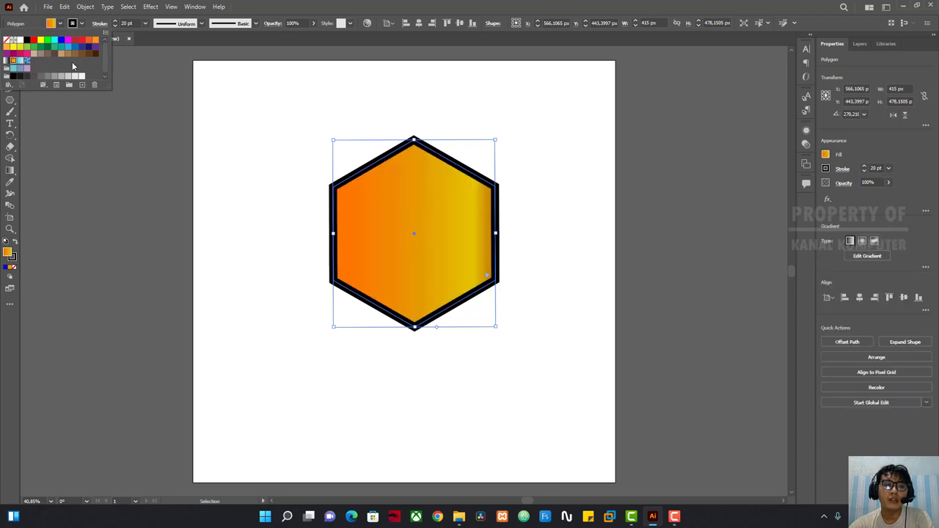
click(28, 65)
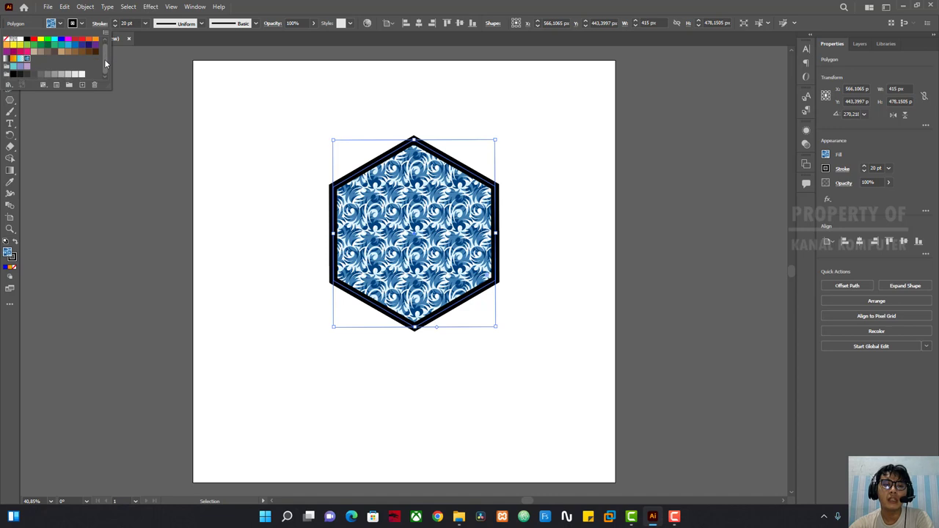
click(319, 7)
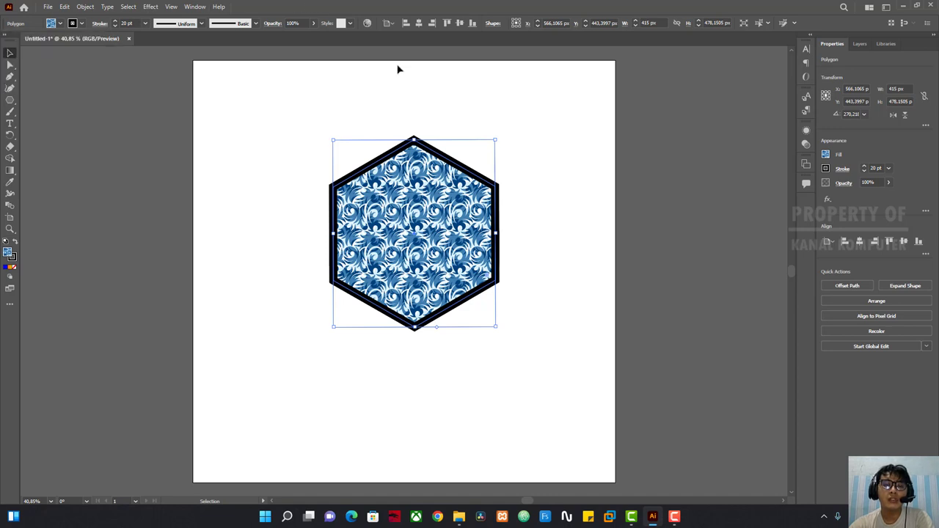
Change the 20 pt stroke to the silver-grey gradient swatch, after trying None, blue and magenta.
click(80, 23)
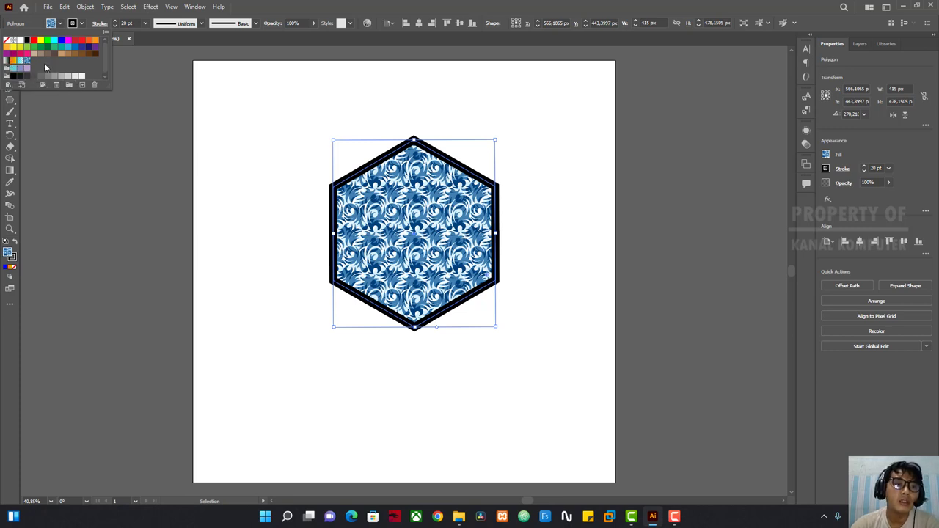
click(9, 39)
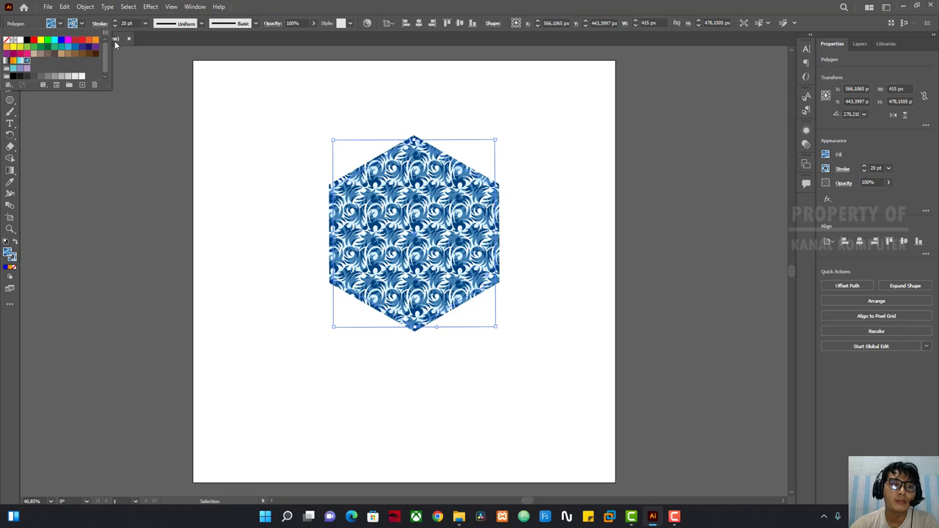
click(43, 85)
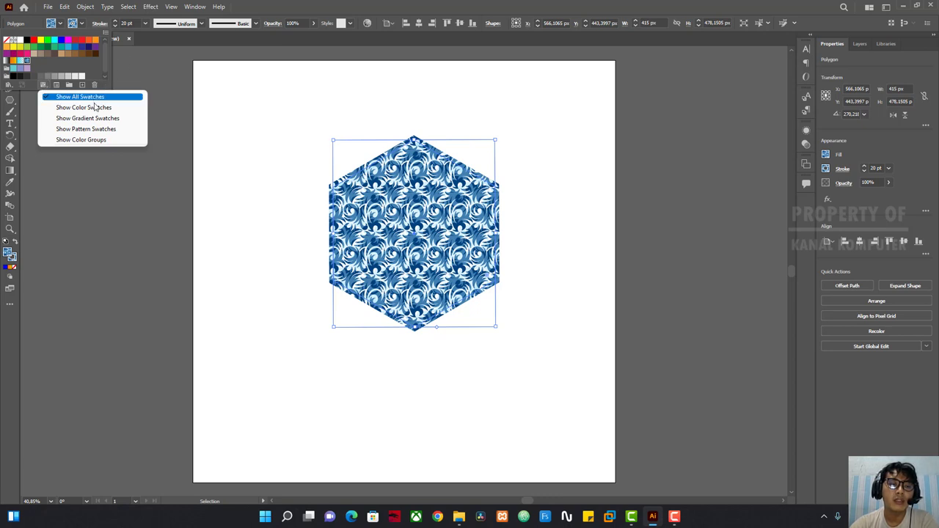
click(94, 107)
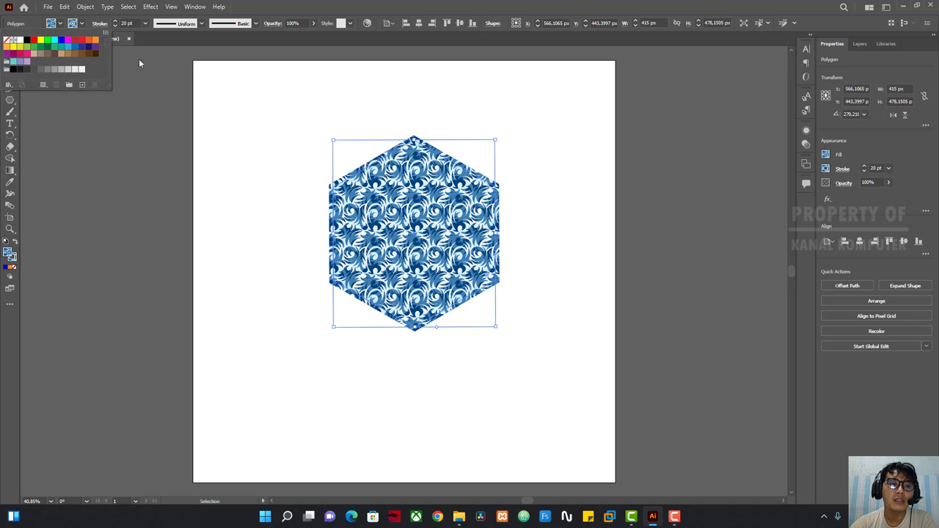
click(61, 42)
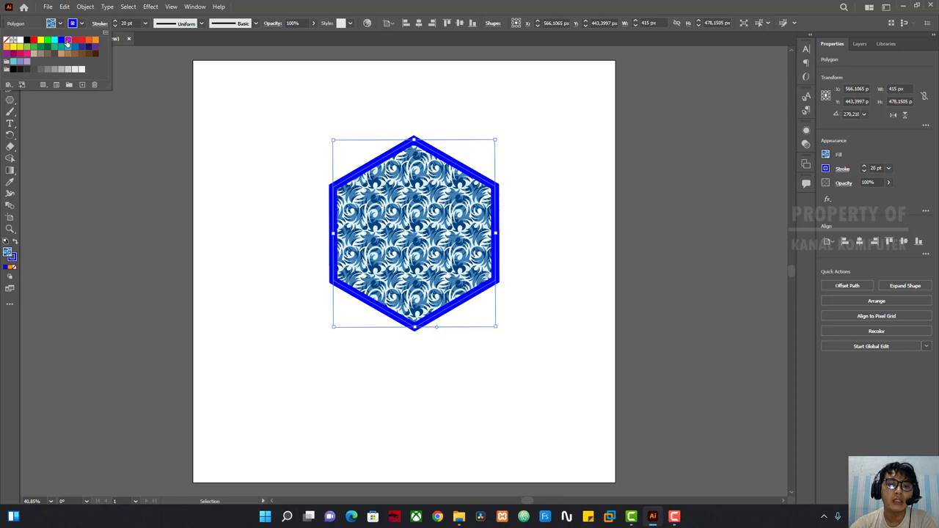
click(68, 41)
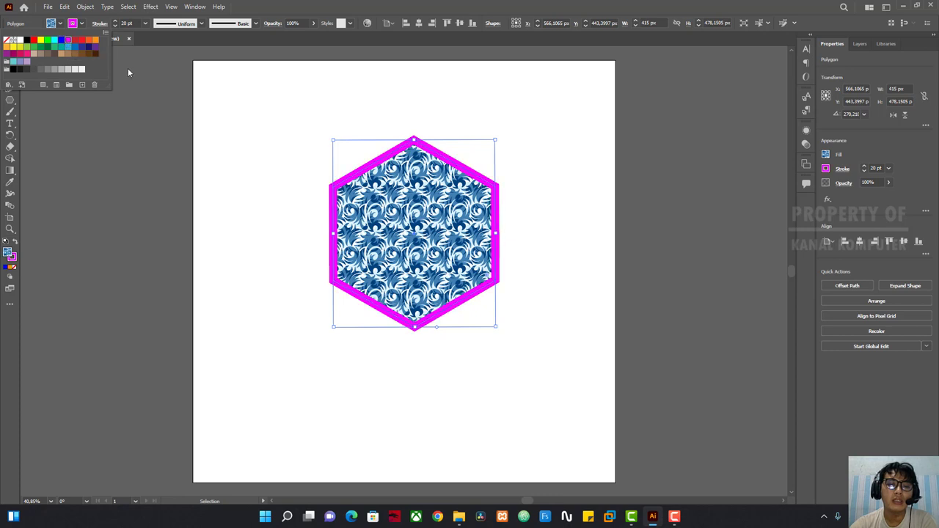
click(49, 87)
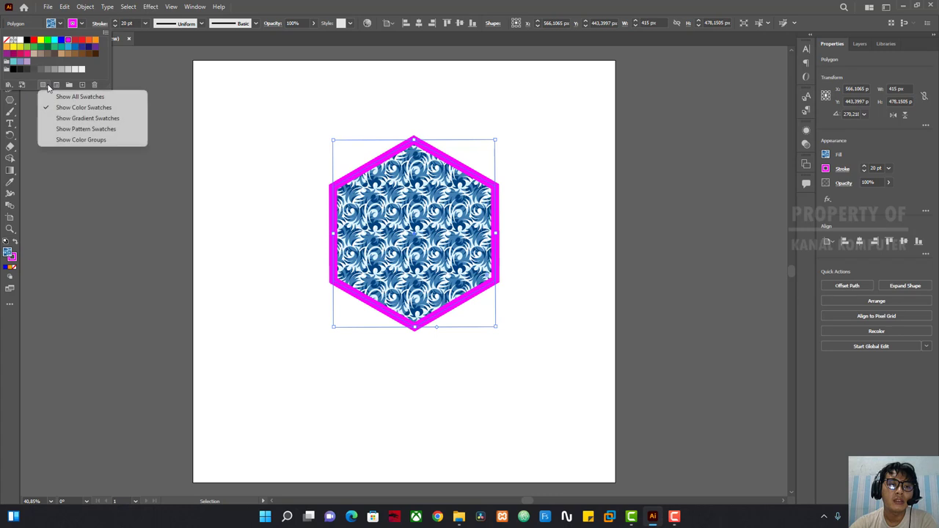
click(82, 120)
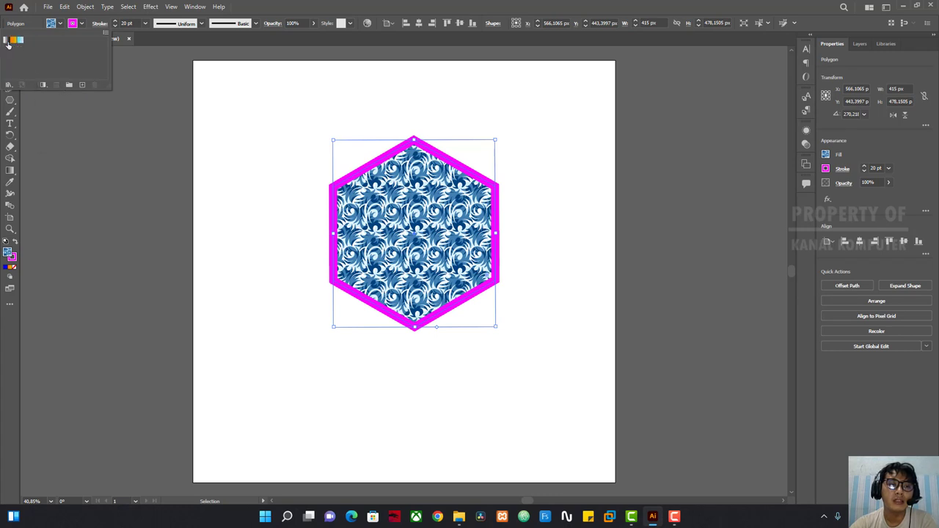
click(7, 42)
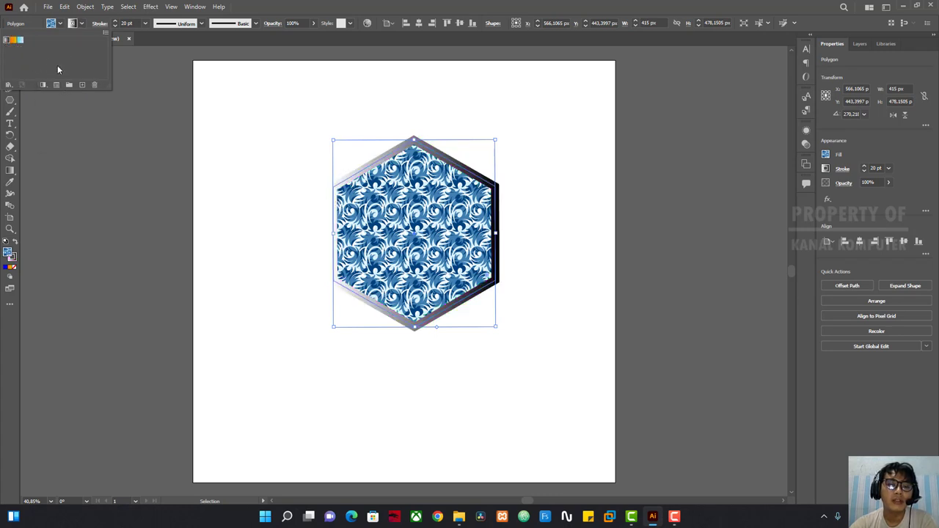
Switch the fill to the orange-yellow gradient swatch, after briefly trying the Blue Sky gradient.
click(58, 26)
click(59, 27)
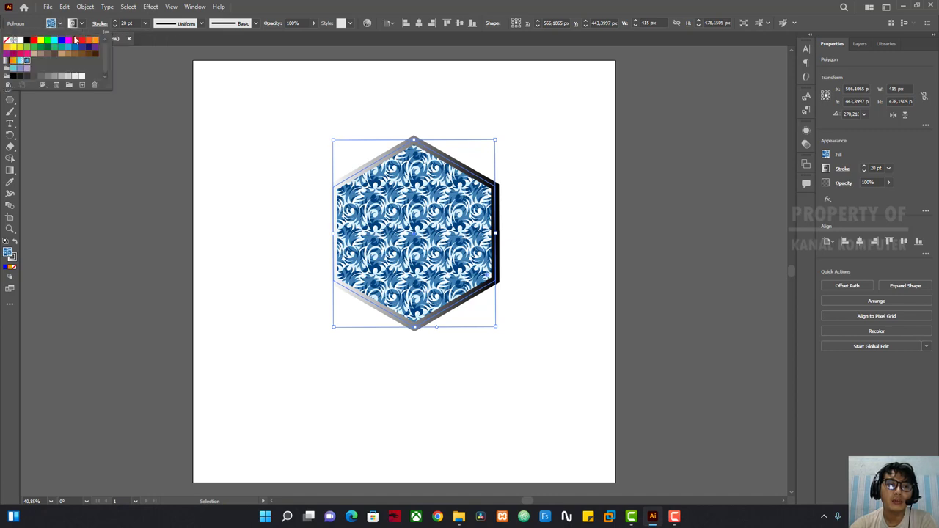
click(44, 85)
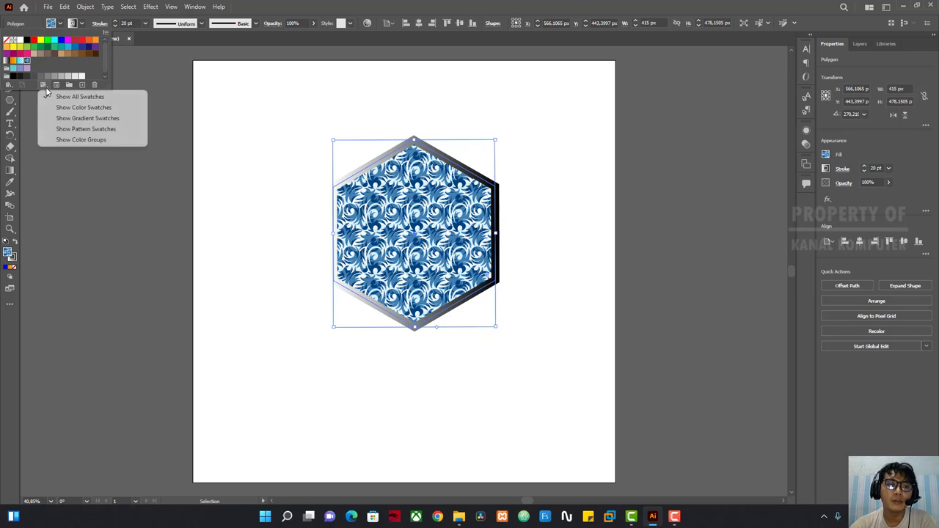
click(87, 118)
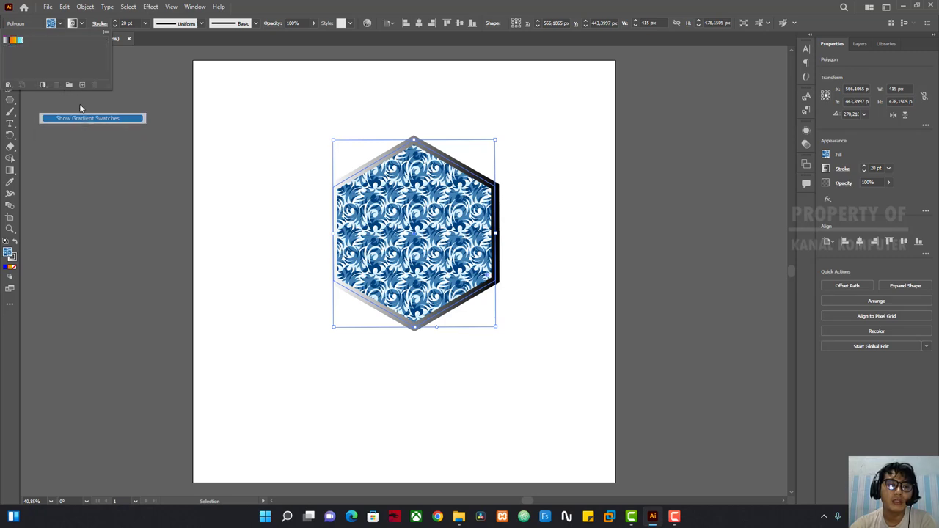
click(20, 42)
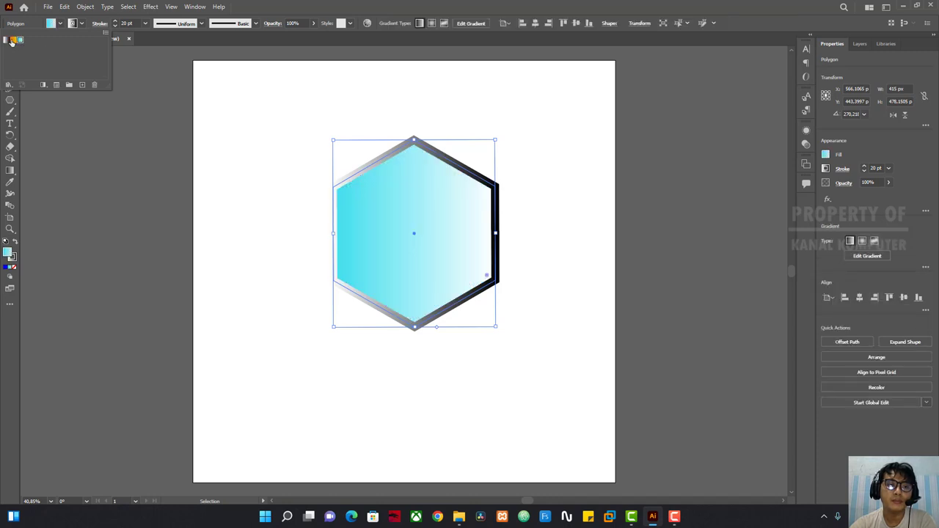
click(13, 40)
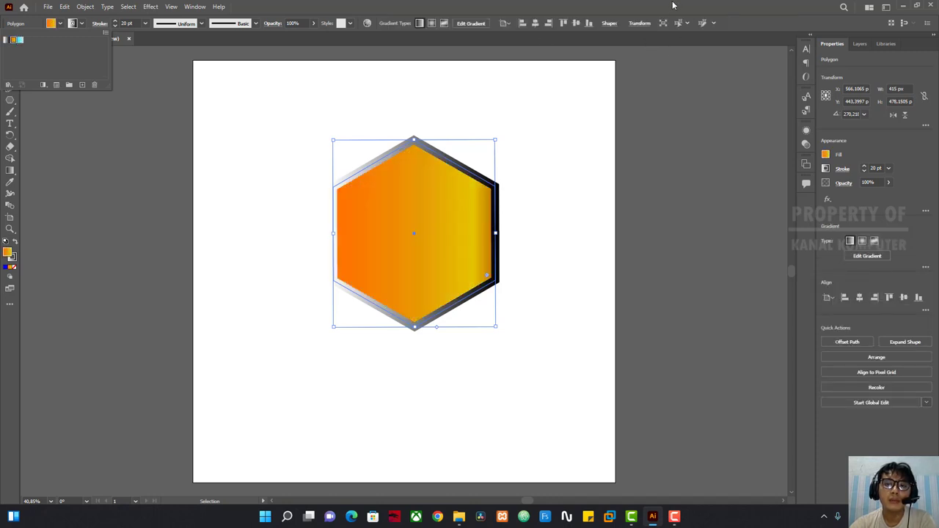
click(534, 198)
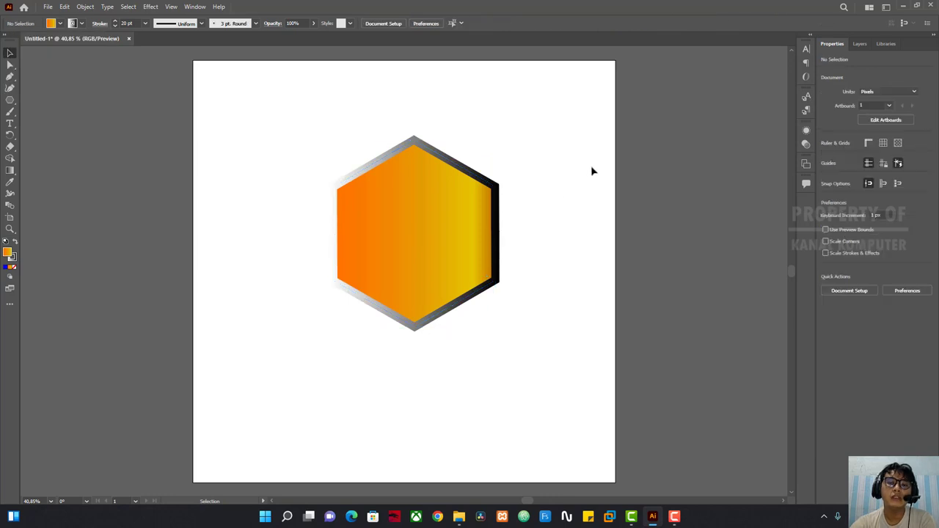
click(377, 217)
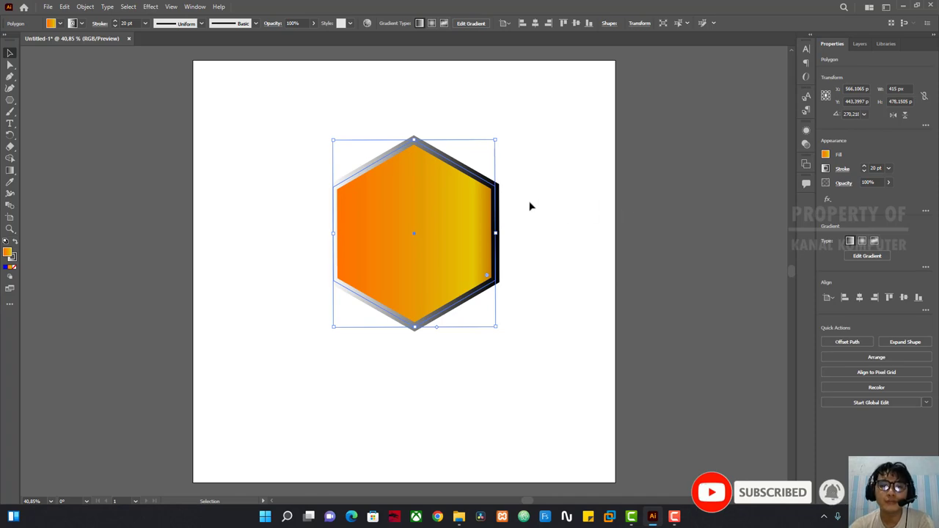
click(674, 517)
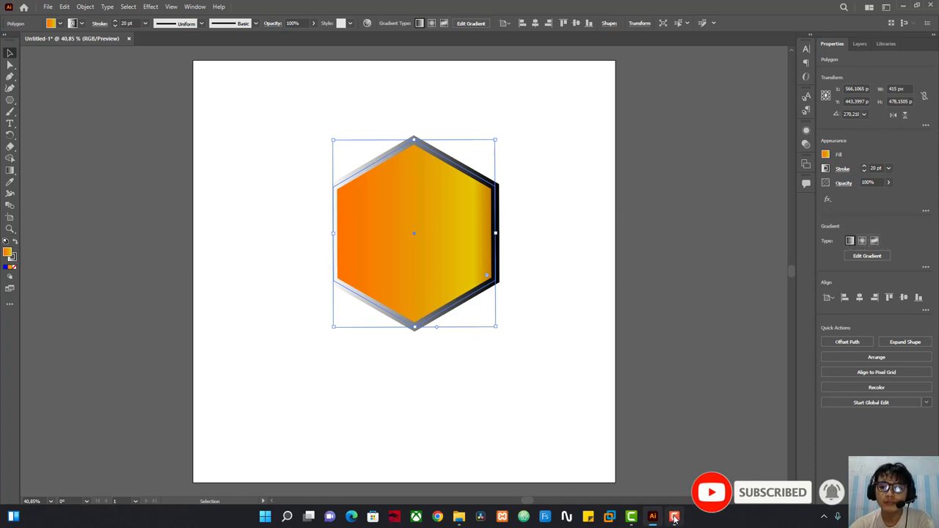